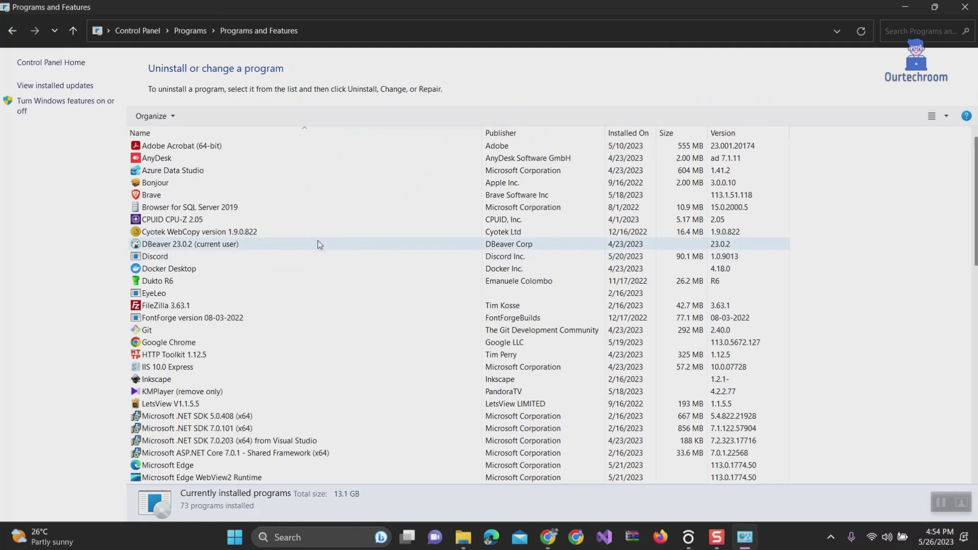
# Step: Locate Microsoft Visual Studio Installer in the programs list and choose Uninstall from its context menu
pyautogui.scroll(-5, 316, 245)
pyautogui.scroll(-4, 224, 306)
pyautogui.scroll(-4, 214, 358)
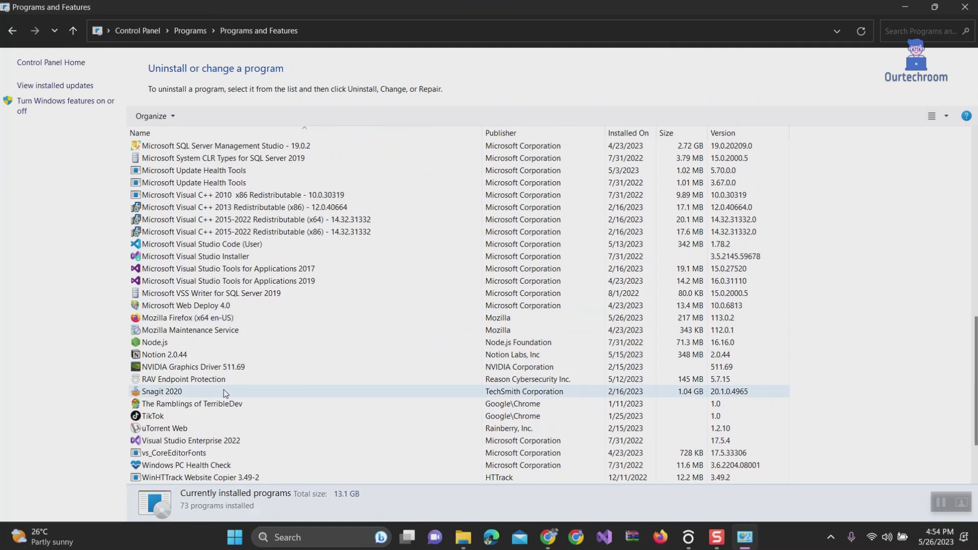
pyautogui.scroll(-2, 202, 285)
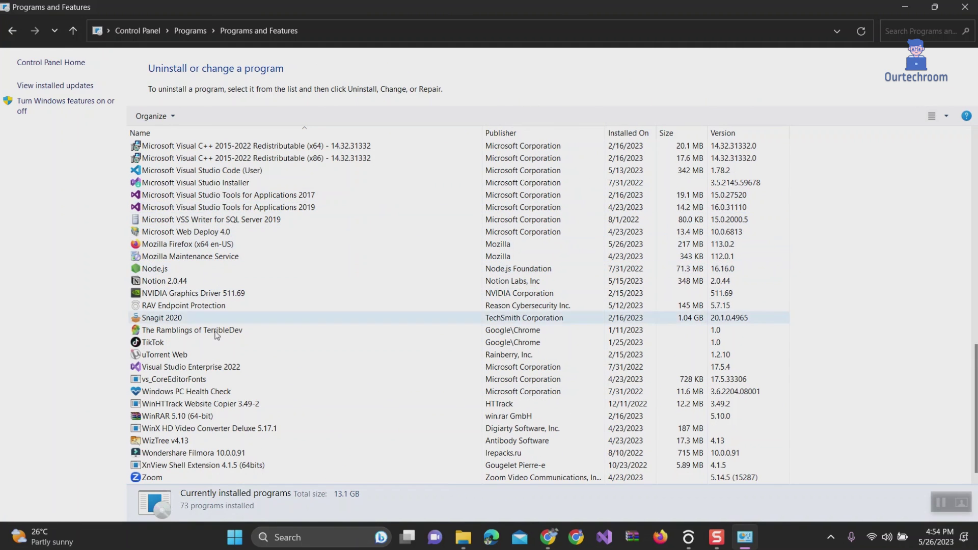
pyautogui.click(219, 367)
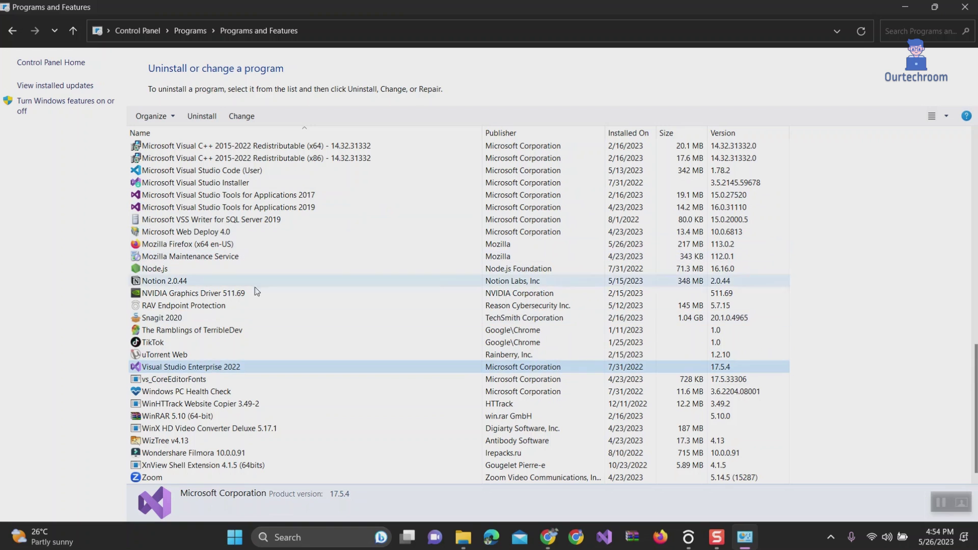
pyautogui.scroll(6, 220, 405)
pyautogui.scroll(9, 220, 406)
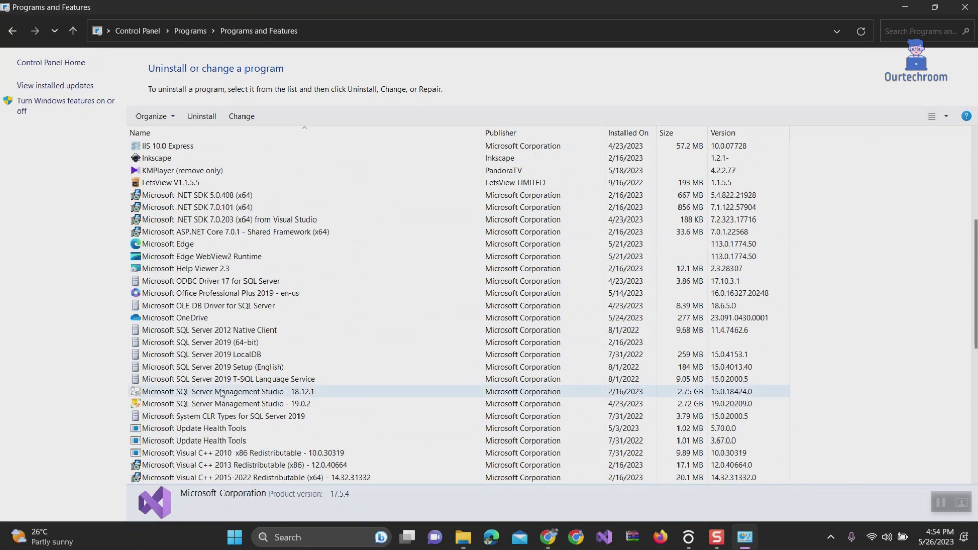
pyautogui.scroll(-13, 224, 379)
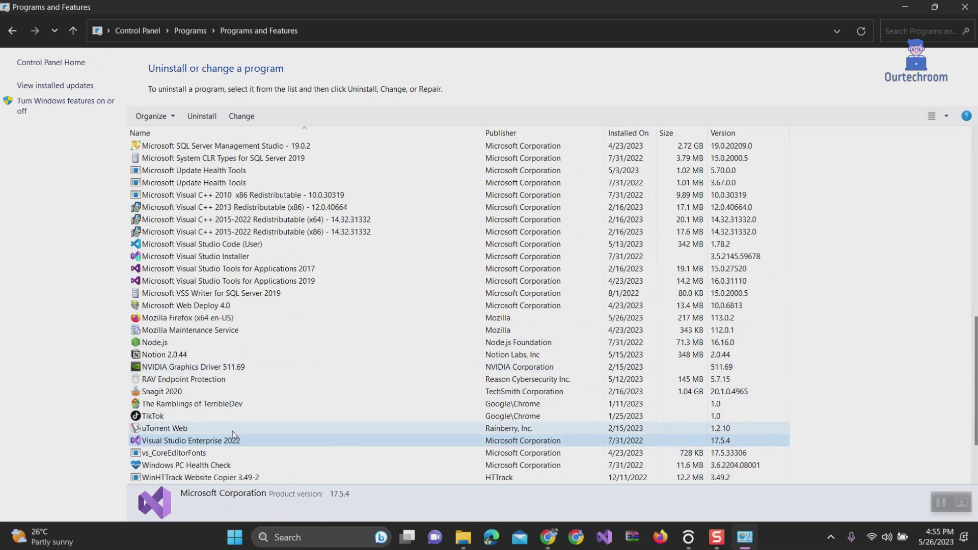
pyautogui.scroll(-2, 224, 427)
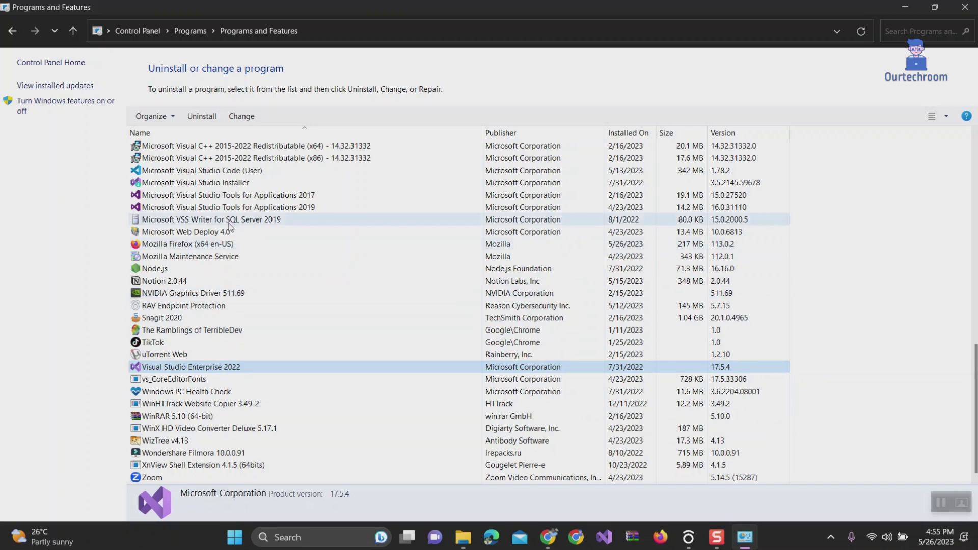
pyautogui.rightClick(236, 187)
pyautogui.click(261, 197)
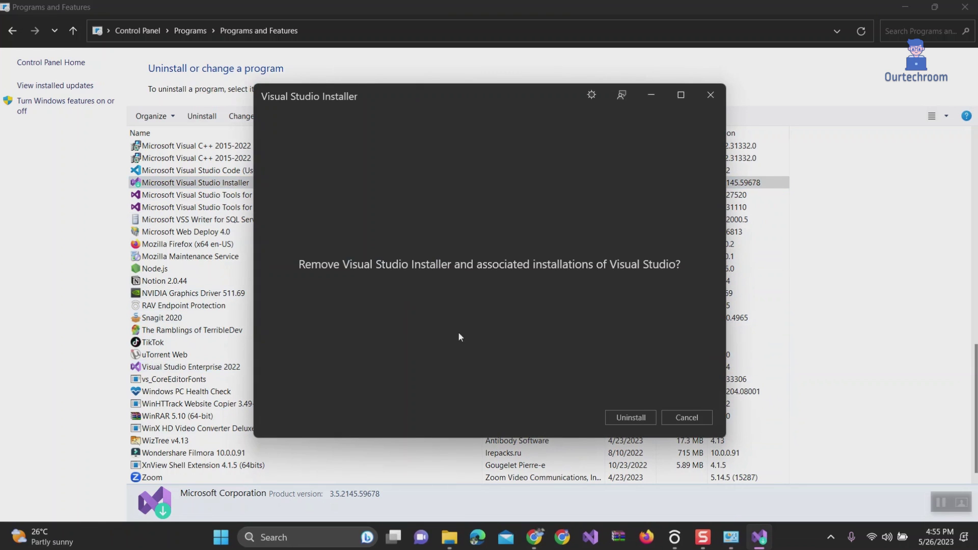
# Step: Confirm removing Visual Studio Installer with its installations, and move the installer window left
pyautogui.click(617, 418)
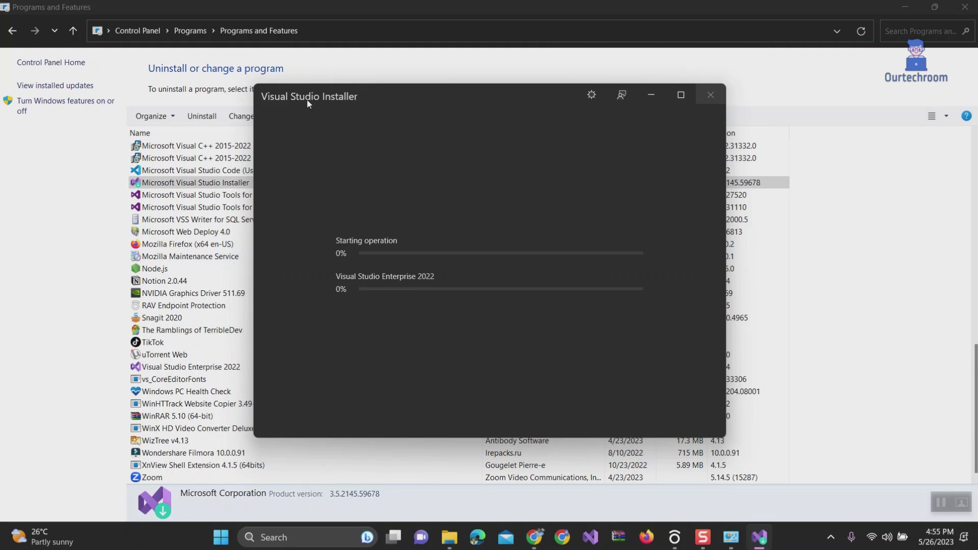
pyautogui.moveTo(307, 98); pyautogui.dragTo(236, 105)
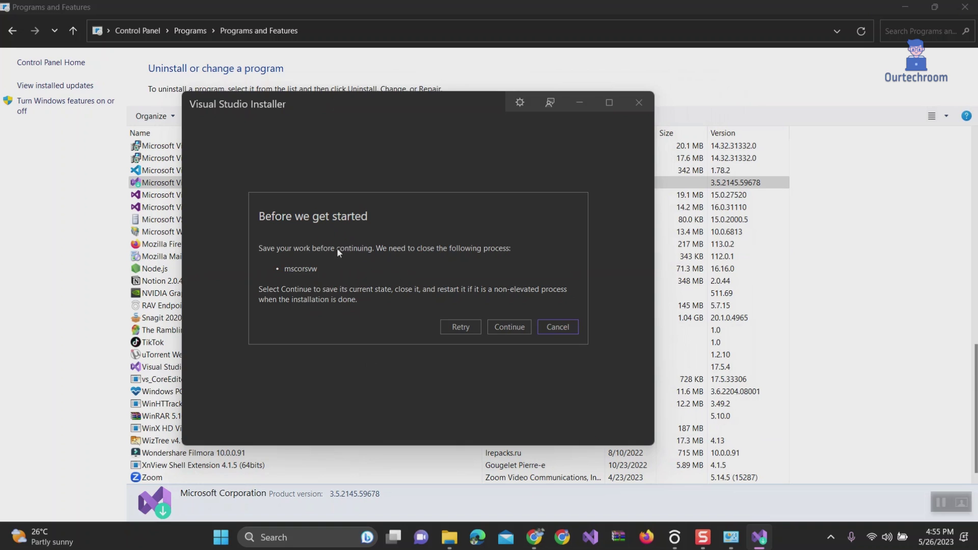
# Step: Let the installer close mscorsvw and continue, then acknowledge the Uninstall Success message
pyautogui.click(510, 327)
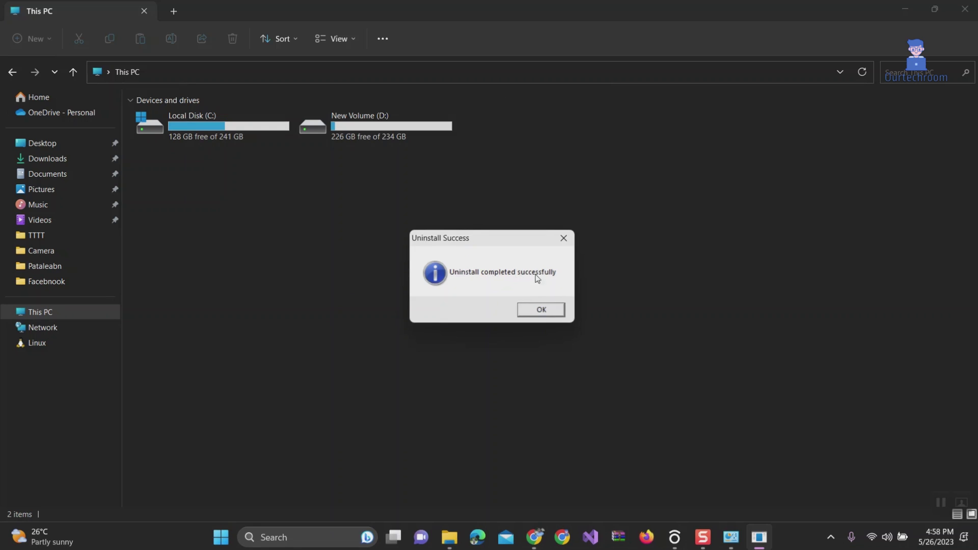
pyautogui.click(545, 304)
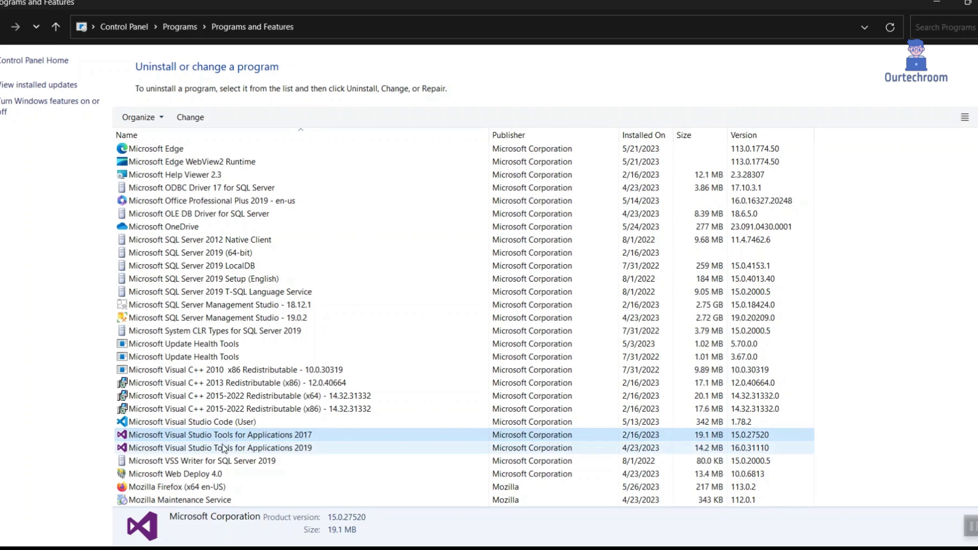
# Step: Uninstall Microsoft Visual Studio Tools for Applications 2017 through its Change setup, then close the setup window
pyautogui.rightClick(329, 439)
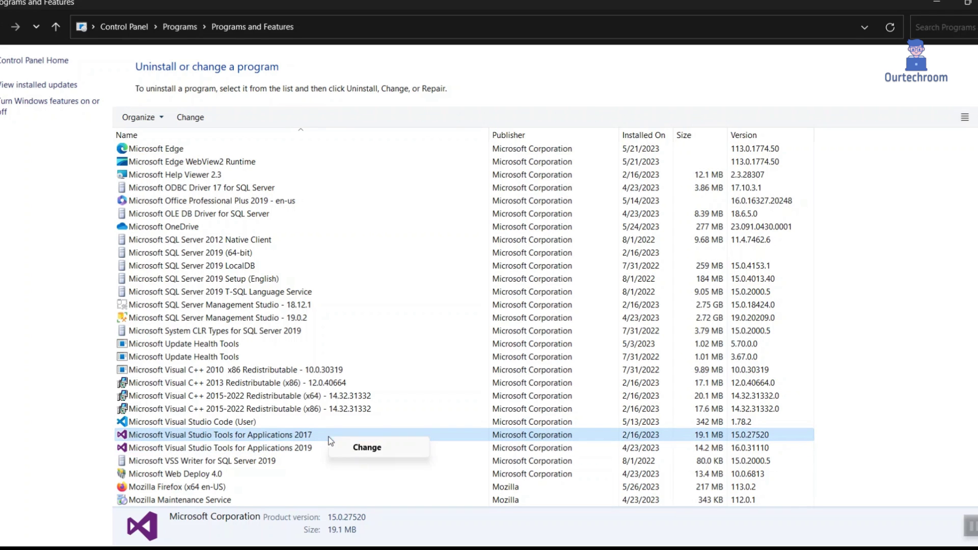
pyautogui.click(380, 448)
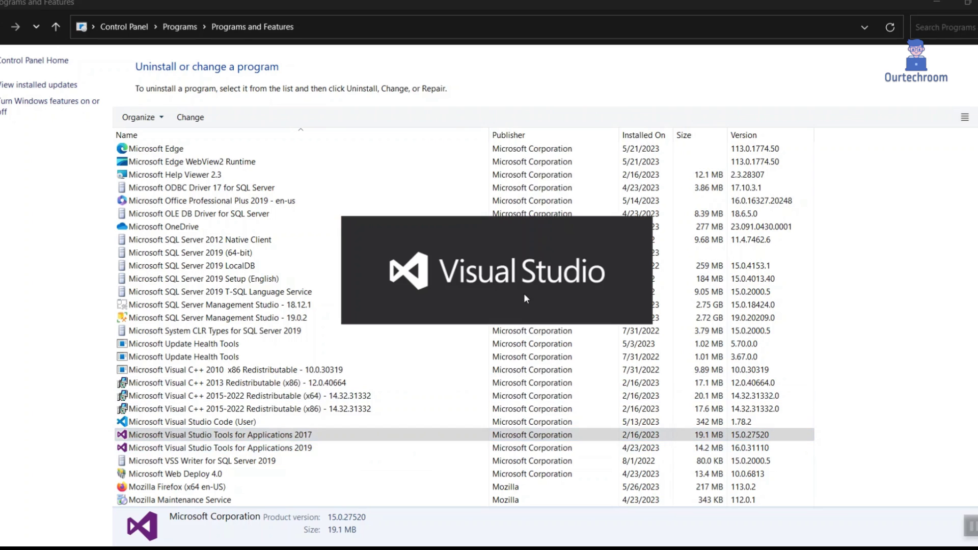
pyautogui.click(529, 465)
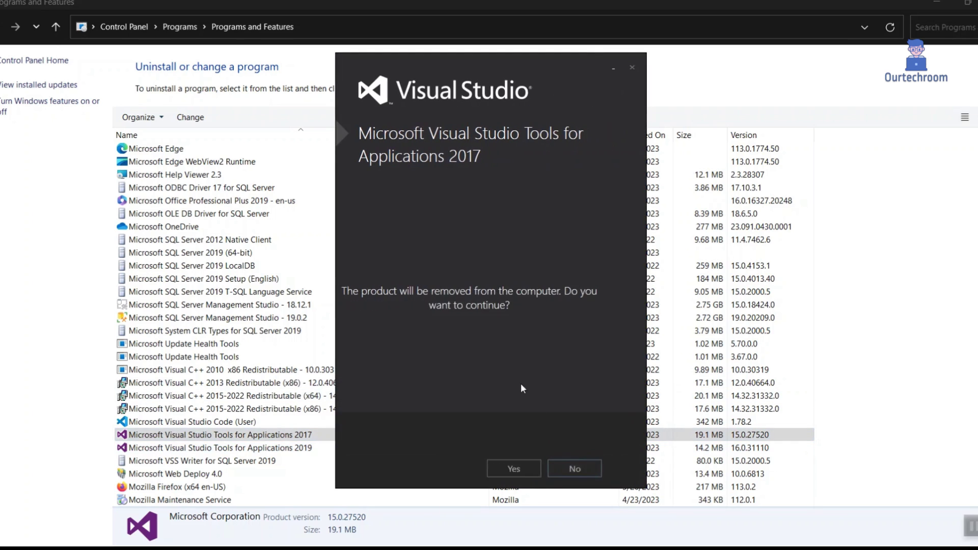
pyautogui.click(513, 468)
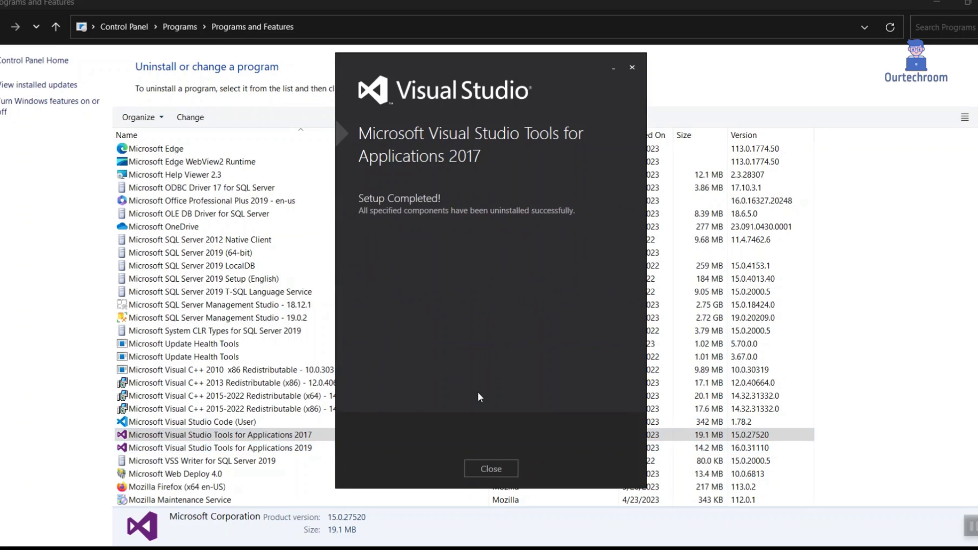
pyautogui.click(478, 466)
# Step: Uninstall Microsoft Visual Studio Tools for Applications 2019 through its Change setup, then close the setup window
pyautogui.click(305, 448)
pyautogui.scroll(-3, 305, 448)
pyautogui.rightClick(370, 309)
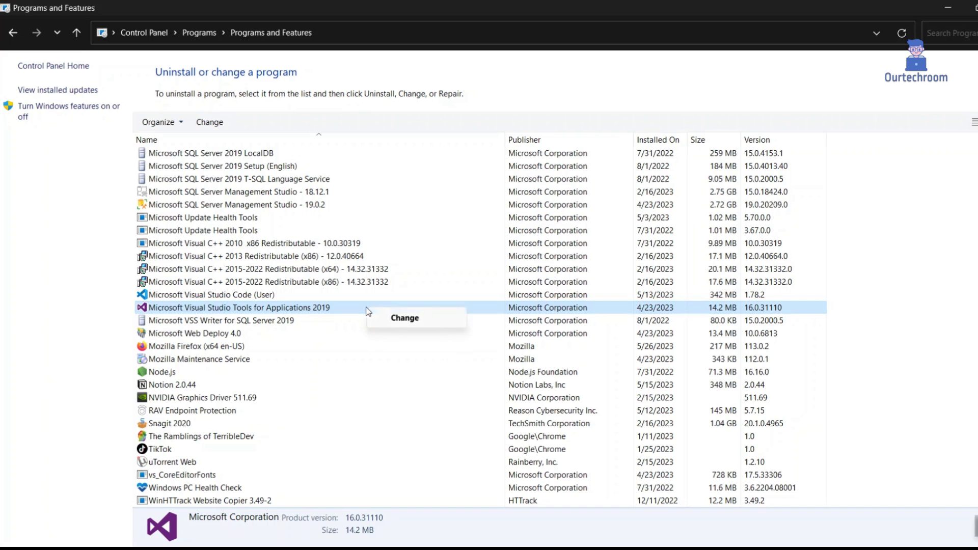
pyautogui.click(389, 319)
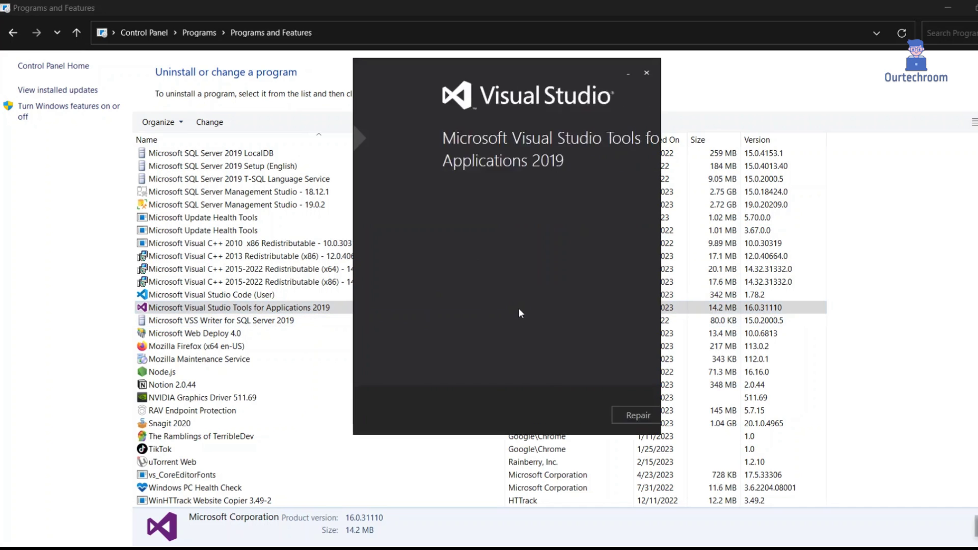
pyautogui.click(558, 466)
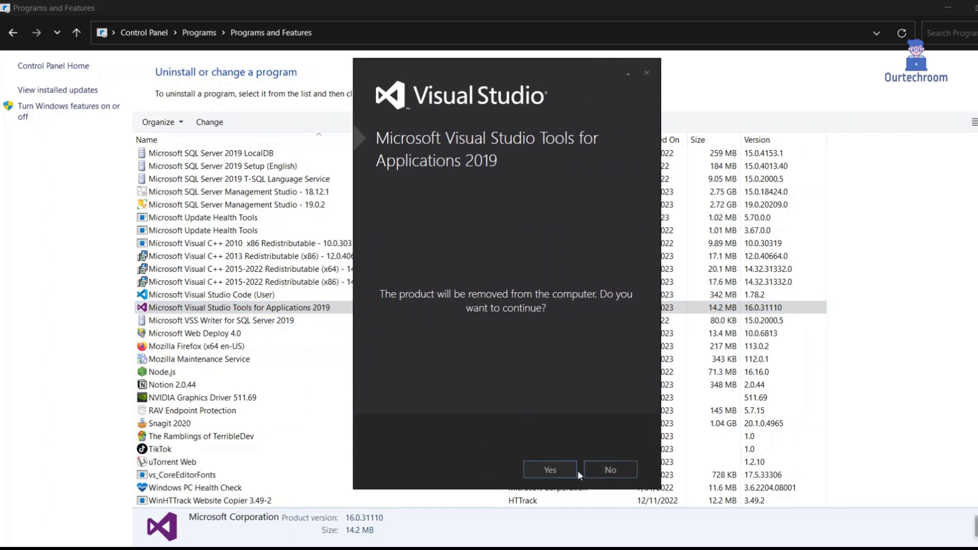
pyautogui.click(563, 474)
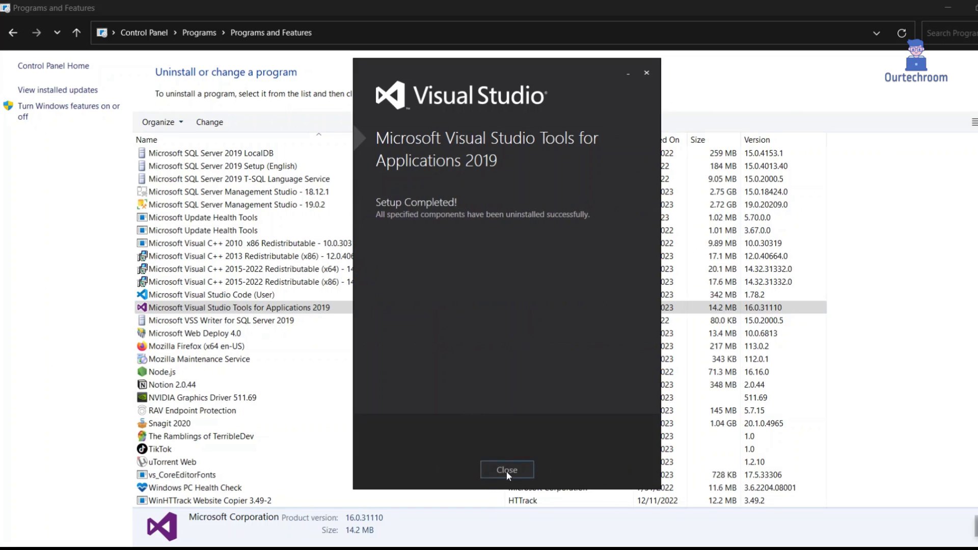
pyautogui.click(507, 471)
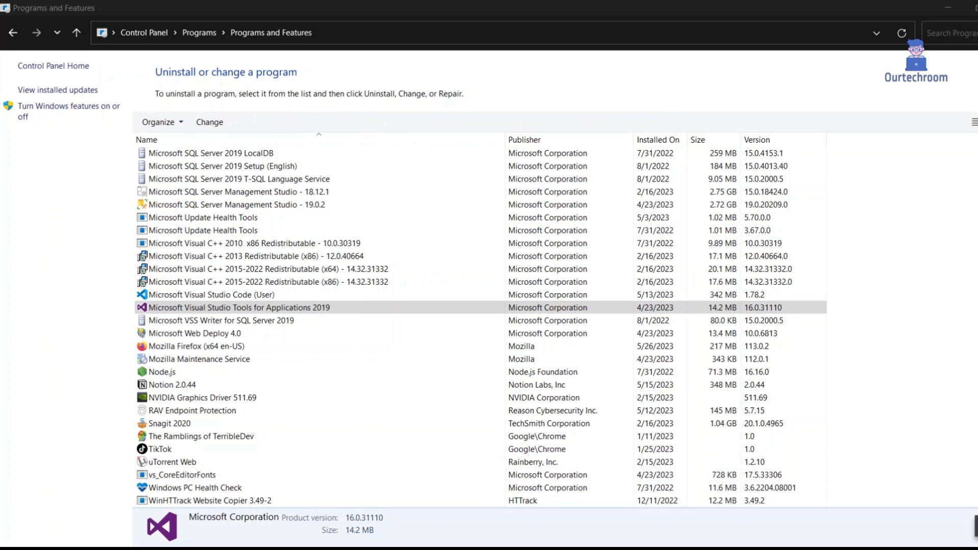
pyautogui.click(398, 282)
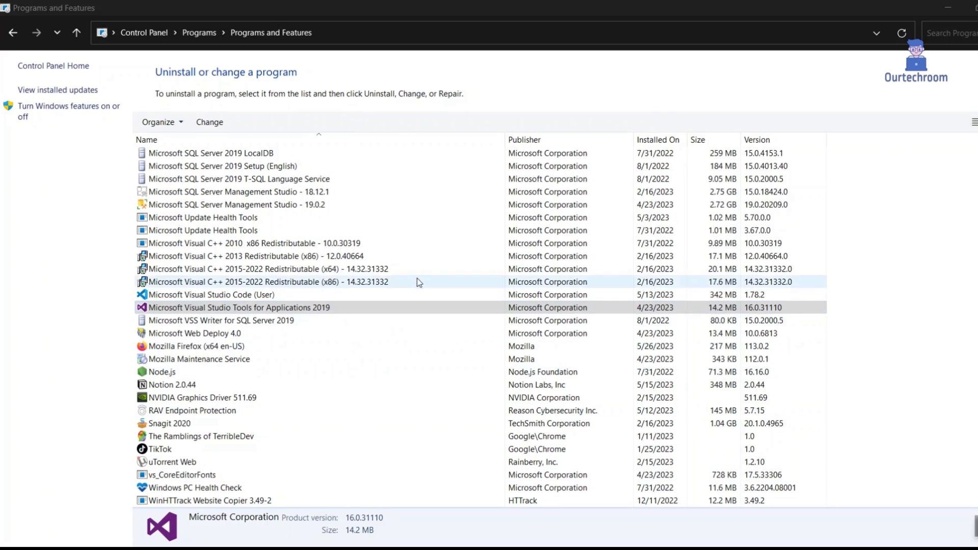
pyautogui.scroll(9, 400, 255)
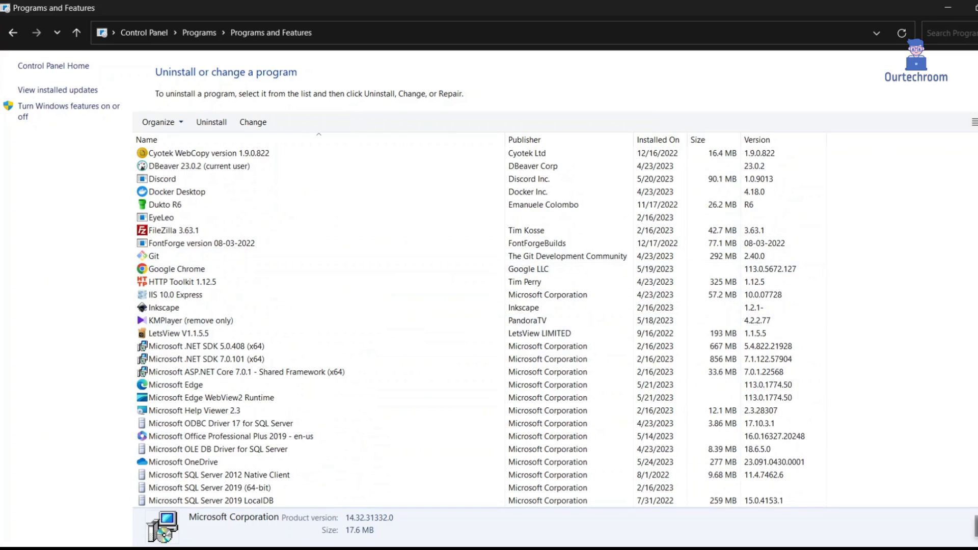
pyautogui.scroll(-3, 268, 359)
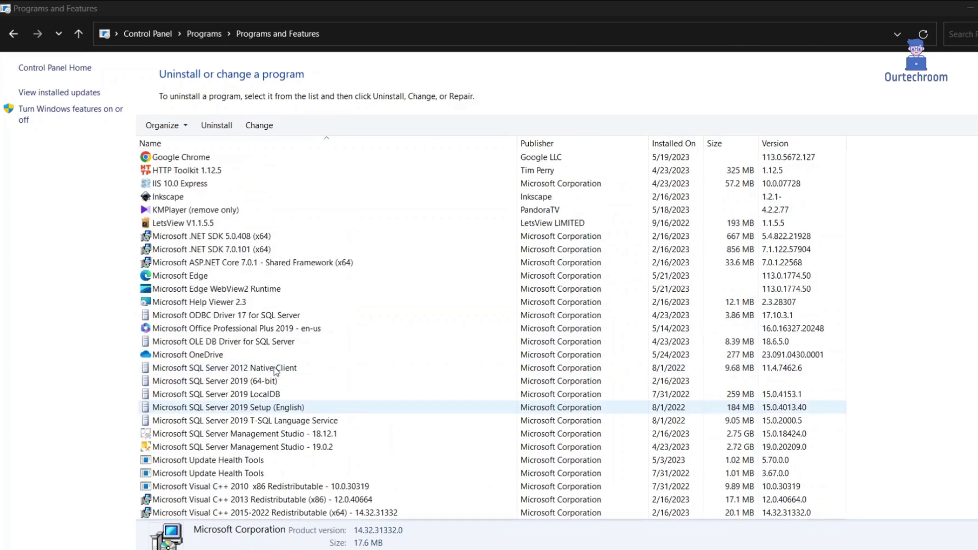
pyautogui.scroll(1, 257, 402)
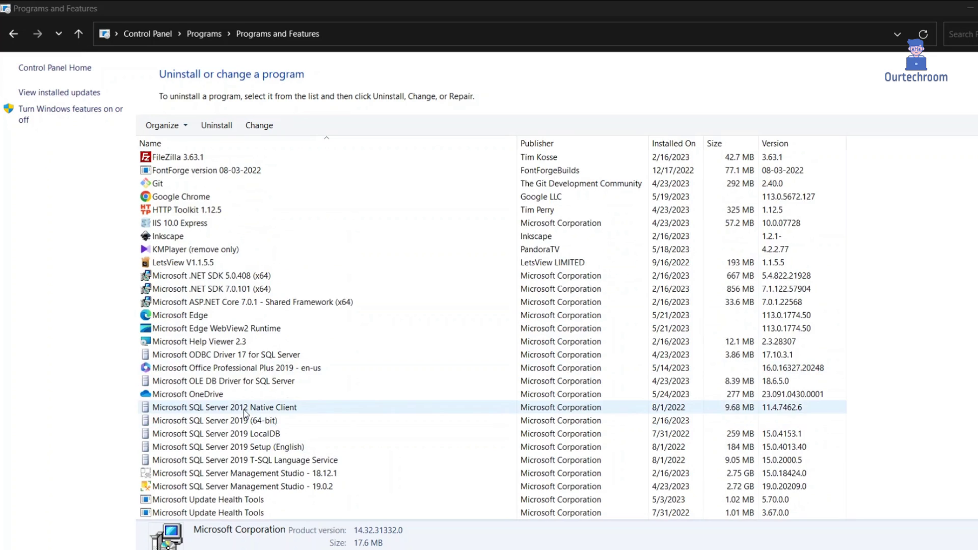
pyautogui.scroll(-3, 236, 418)
pyautogui.click(226, 420)
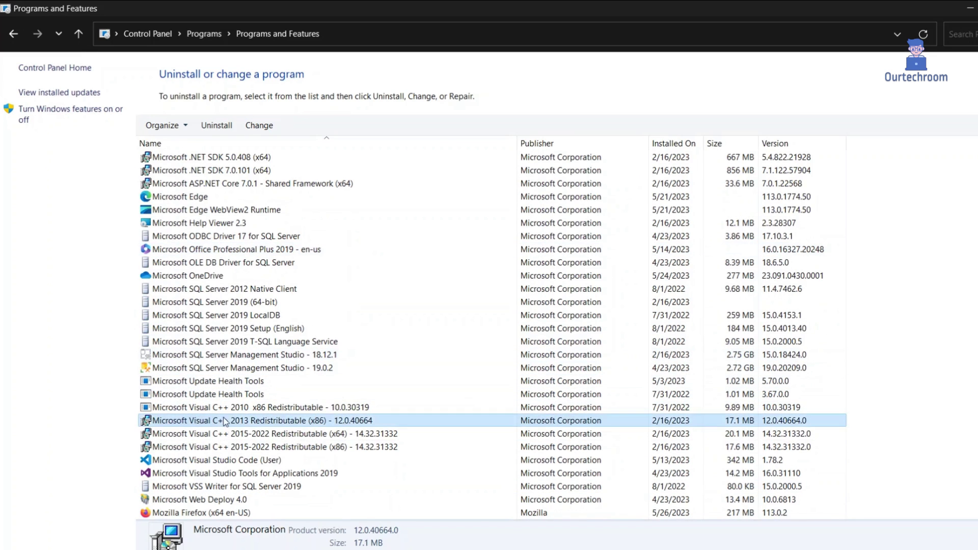
pyautogui.click(227, 407)
pyautogui.click(235, 433)
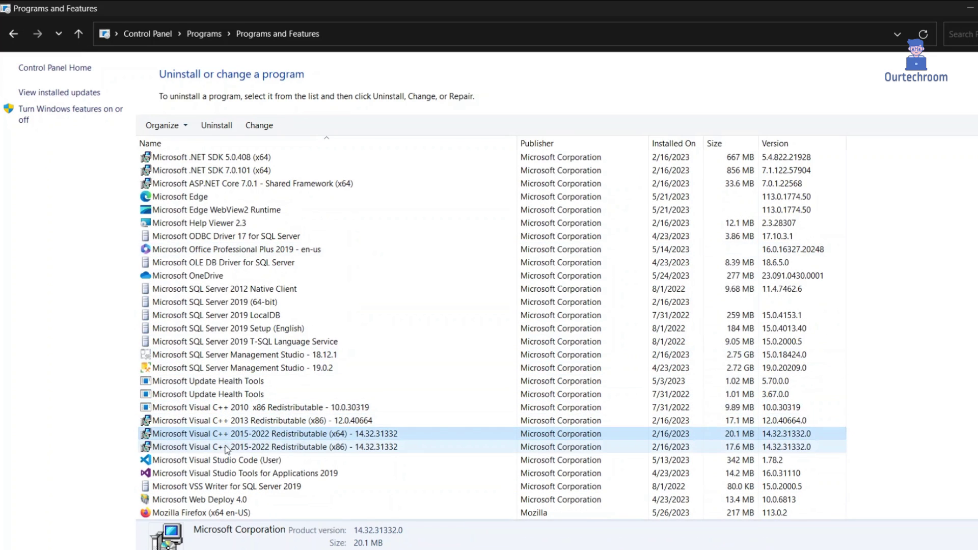
pyautogui.click(309, 407)
pyautogui.click(308, 433)
pyautogui.click(312, 447)
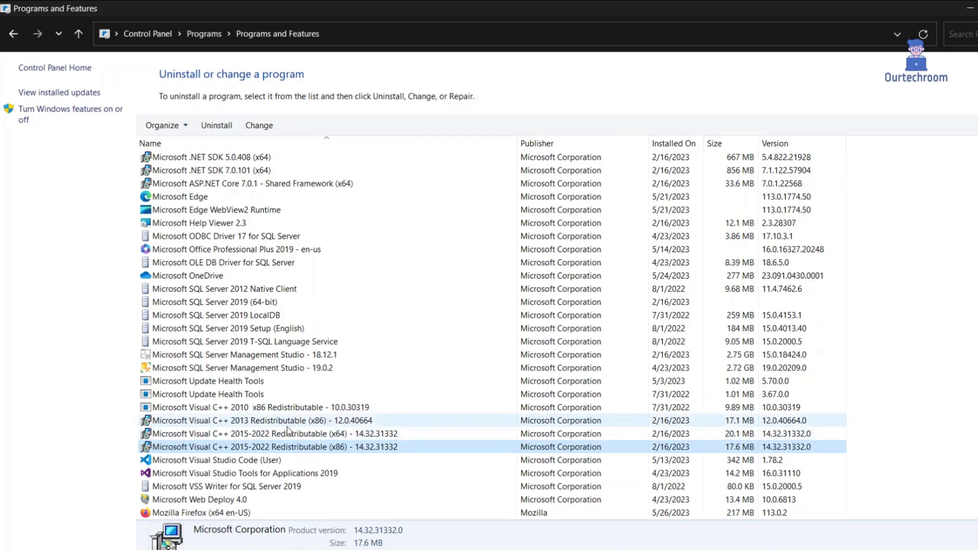
pyautogui.scroll(1, 304, 422)
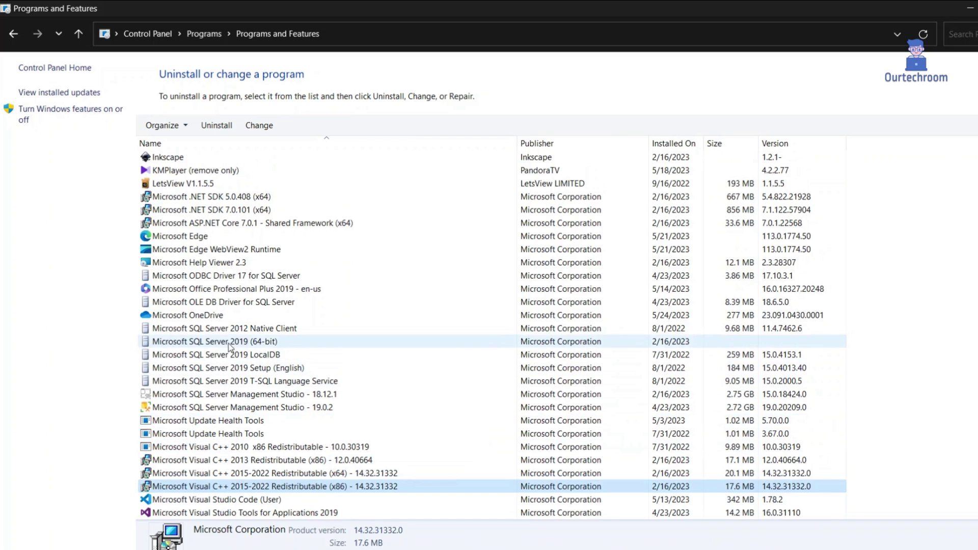
pyautogui.click(245, 341)
pyautogui.click(242, 381)
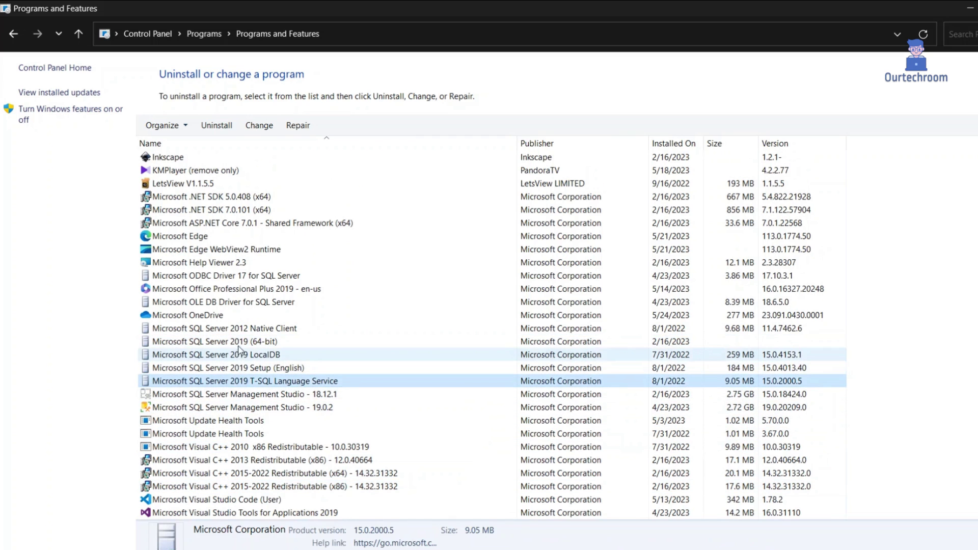
pyautogui.click(239, 341)
pyautogui.click(242, 355)
pyautogui.click(248, 371)
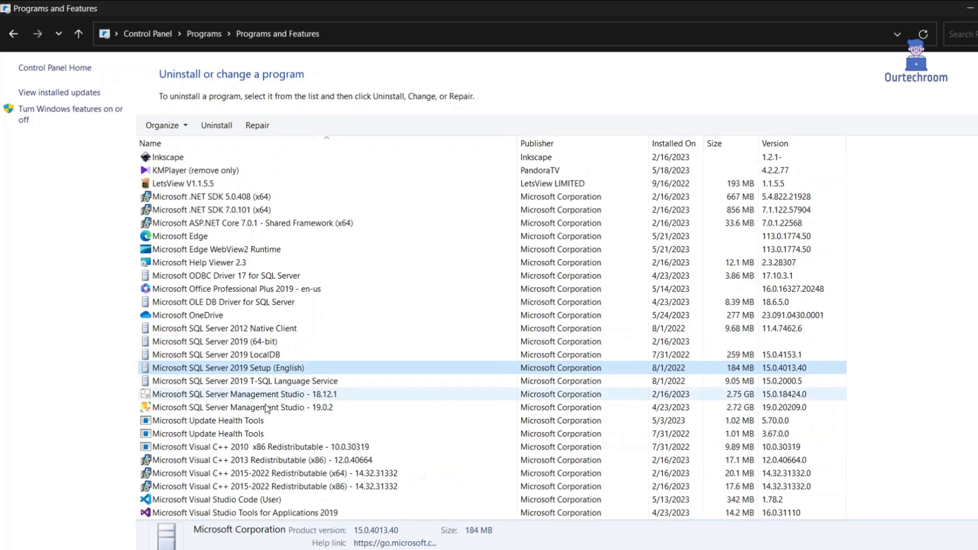